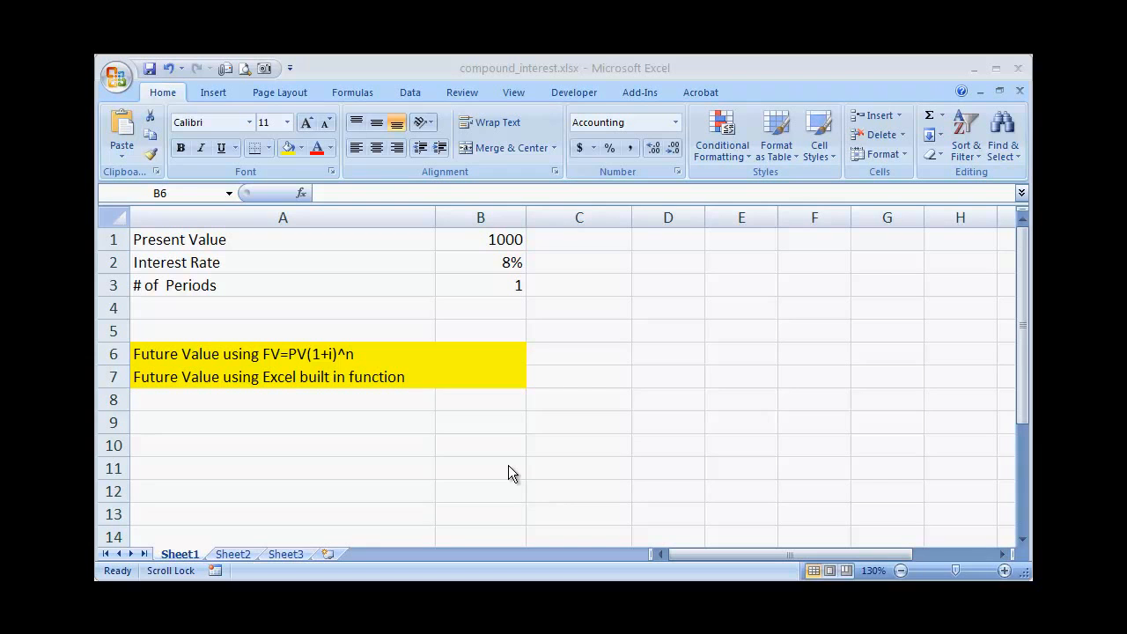
Step: Enter the compound interest formula =B1*(1+B2)^B3 in cell B6
{"action": "left_click", "coordinate": [404, 356]}
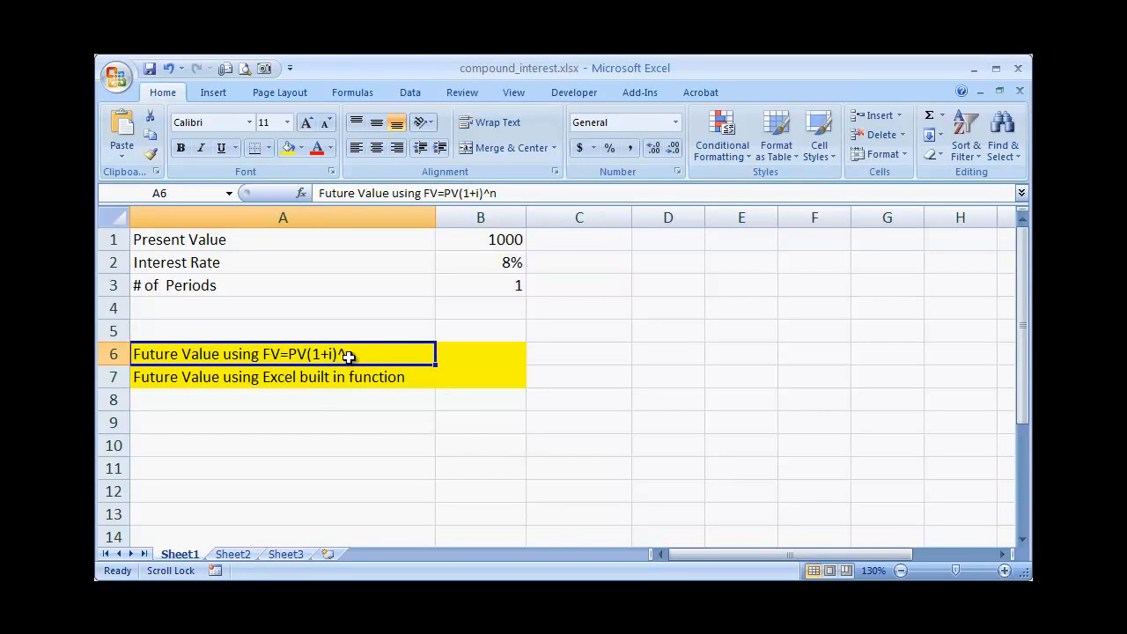
{"action": "left_click", "coordinate": [449, 354]}
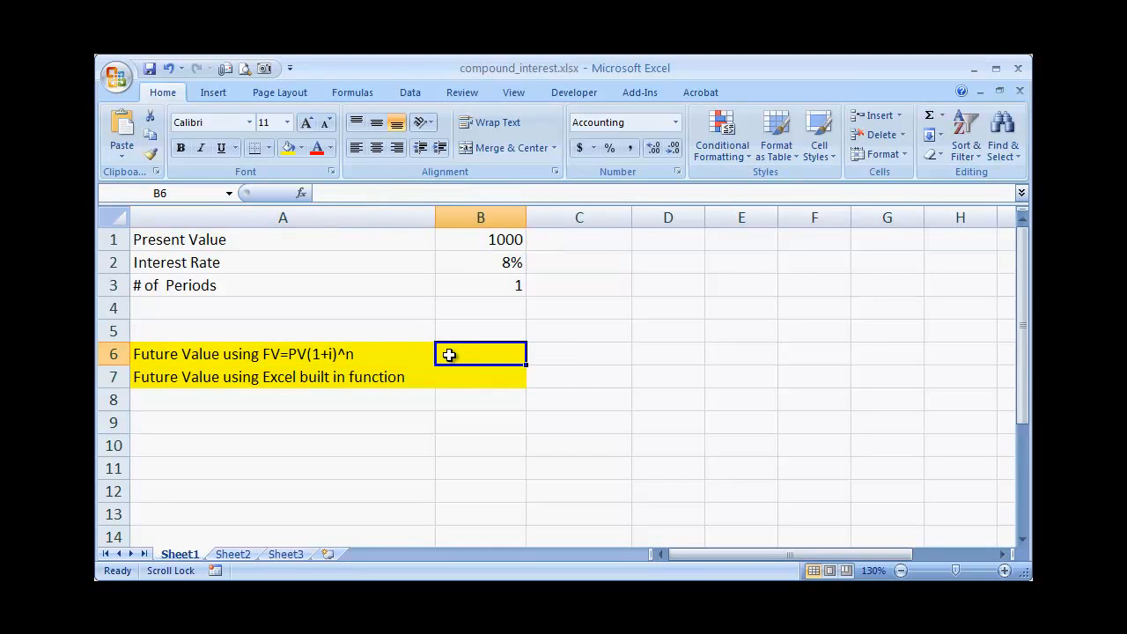
{"action": "type", "text": "="}
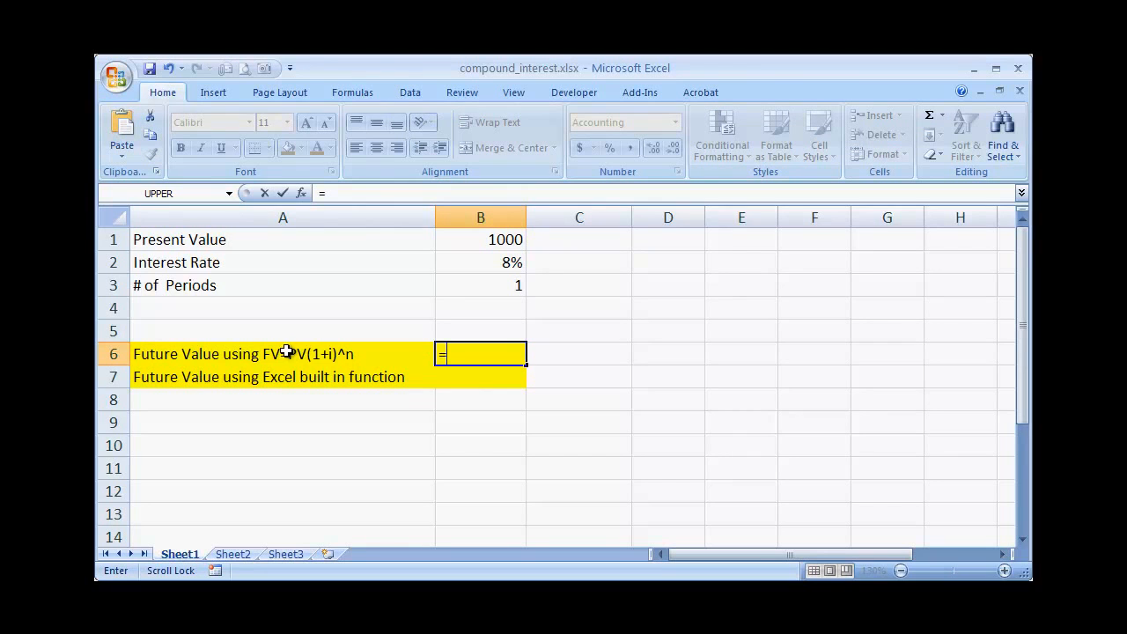
{"action": "left_click", "coordinate": [496, 240]}
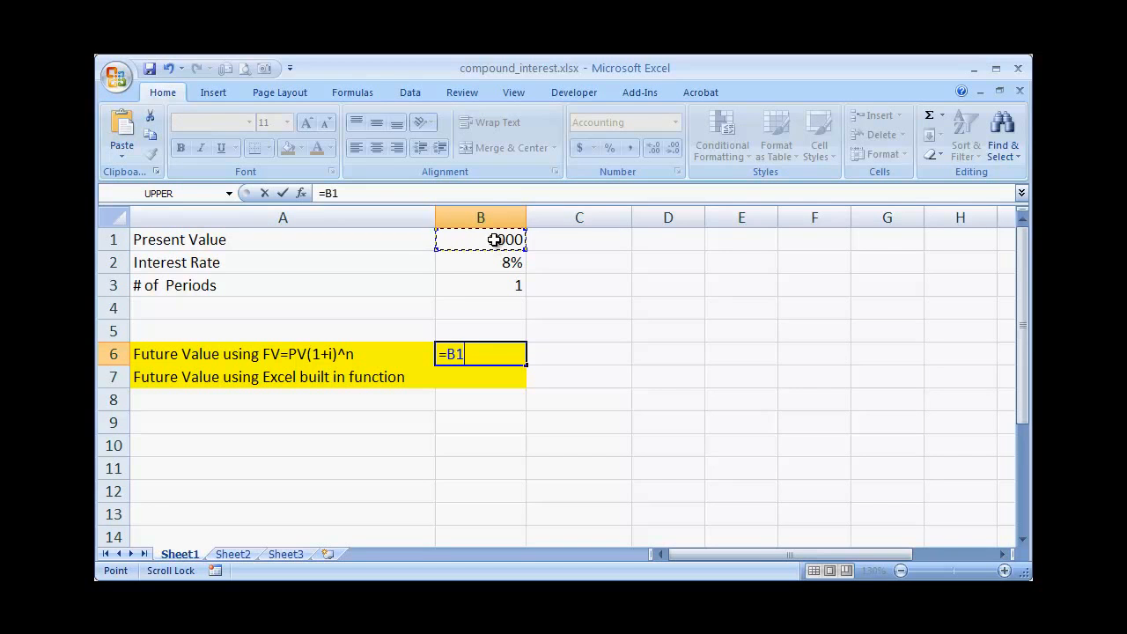
{"action": "type", "text": "*(1+"}
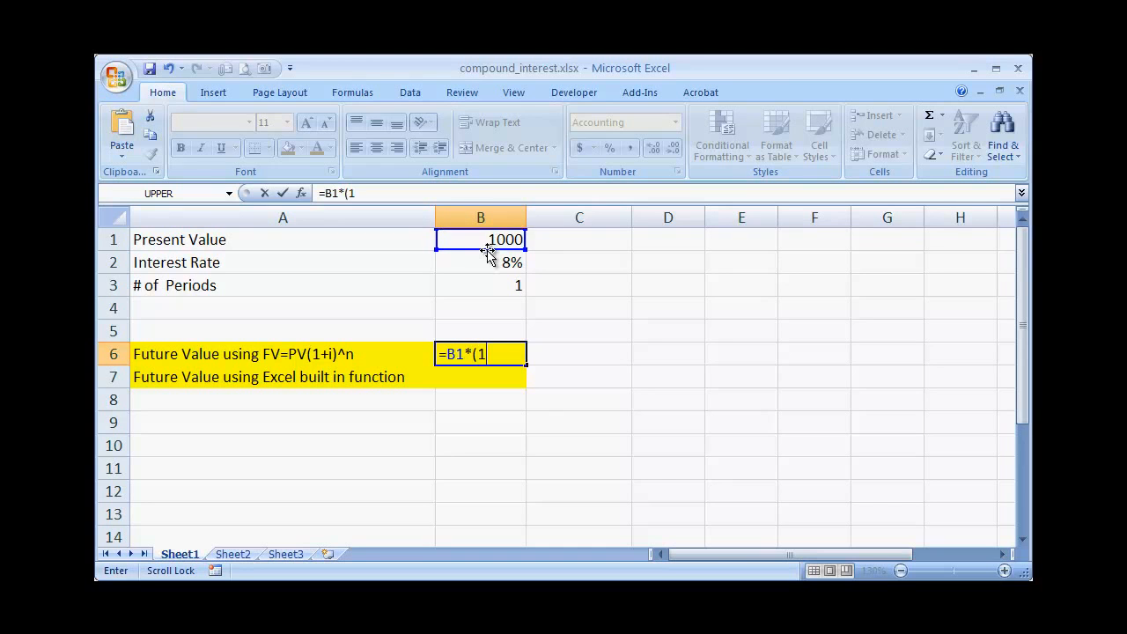
{"action": "left_click", "coordinate": [489, 263]}
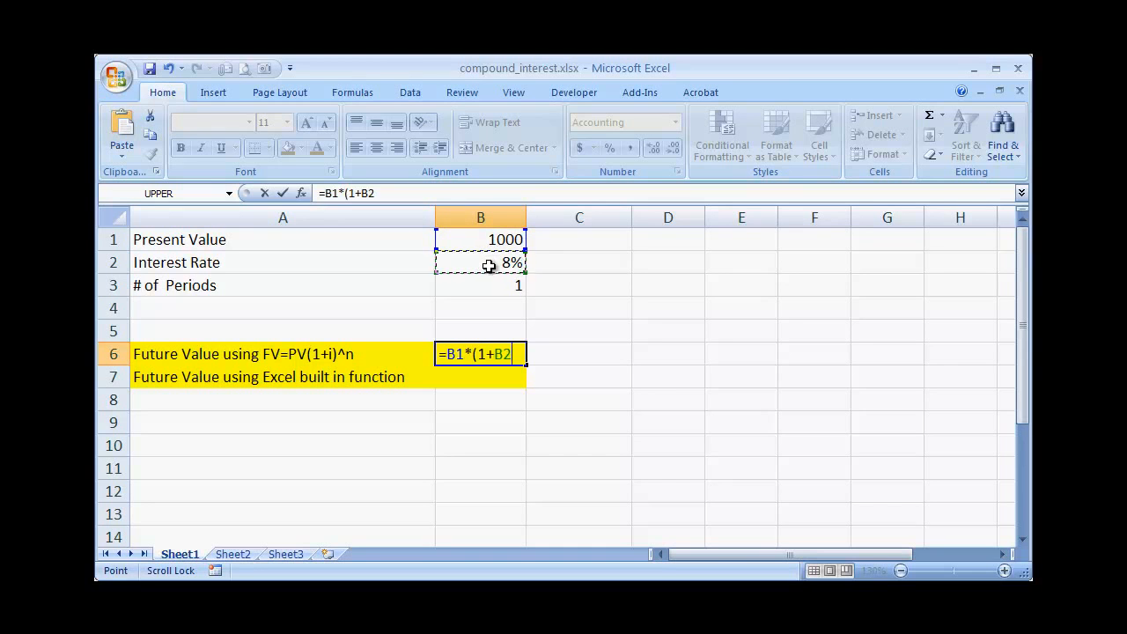
{"action": "type", "text": ")"}
{"action": "type", "text": "^"}
{"action": "left_click", "coordinate": [483, 286]}
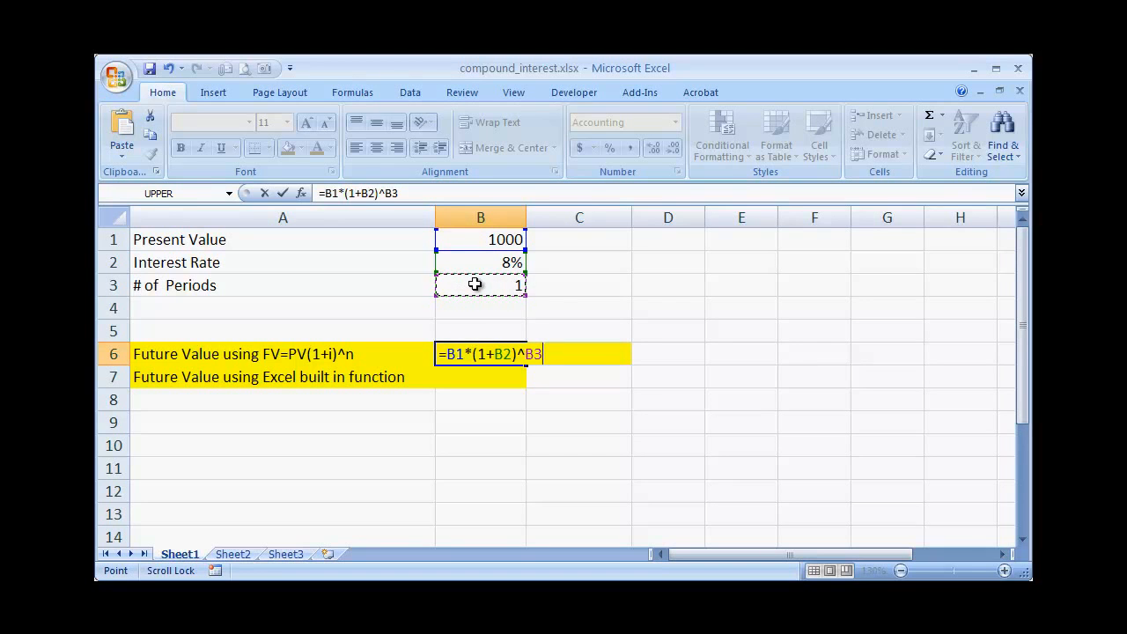
{"action": "key", "text": "Return"}
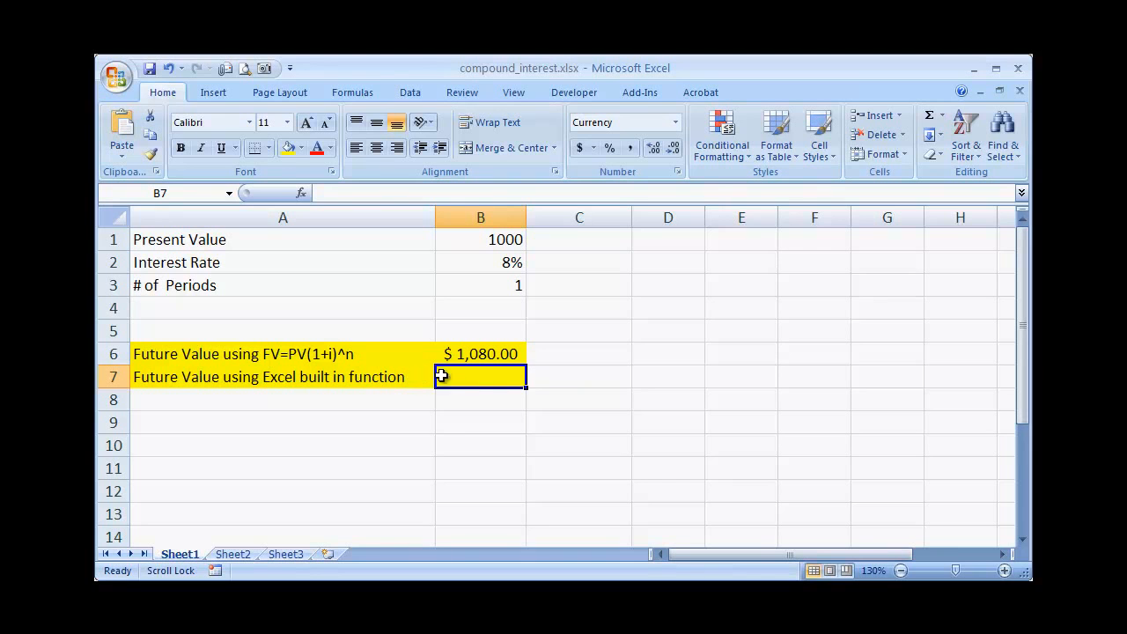
Step: Find the FV function by searching for "fv", insert it in cell B7, and move its arguments dialog clear of the input values
{"action": "type", "text": "="}
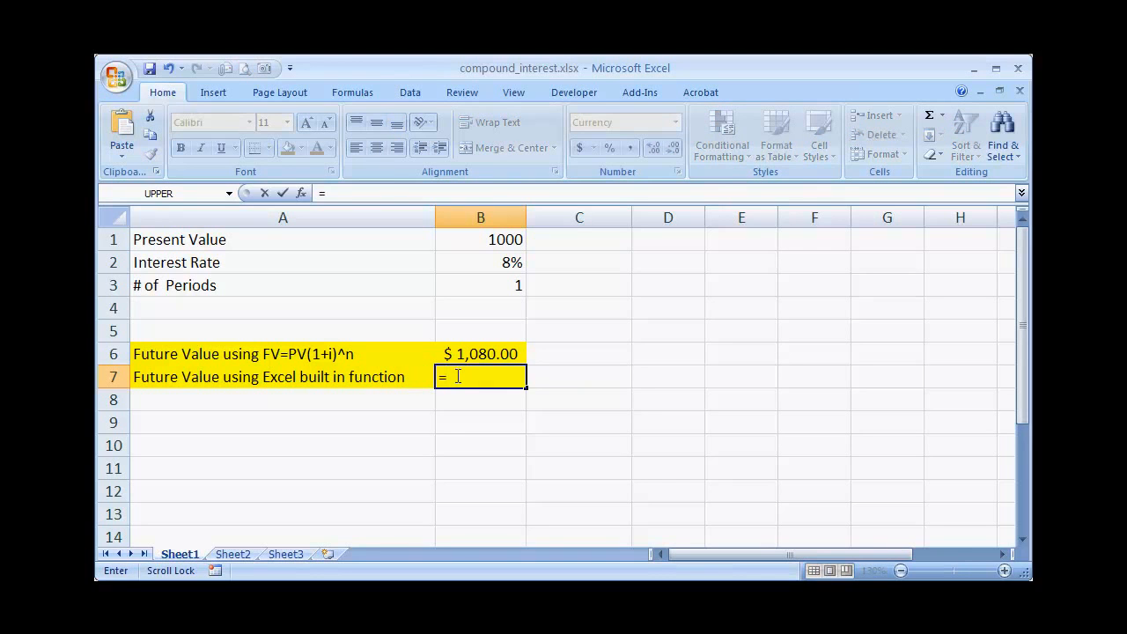
{"action": "type", "text": "fv"}
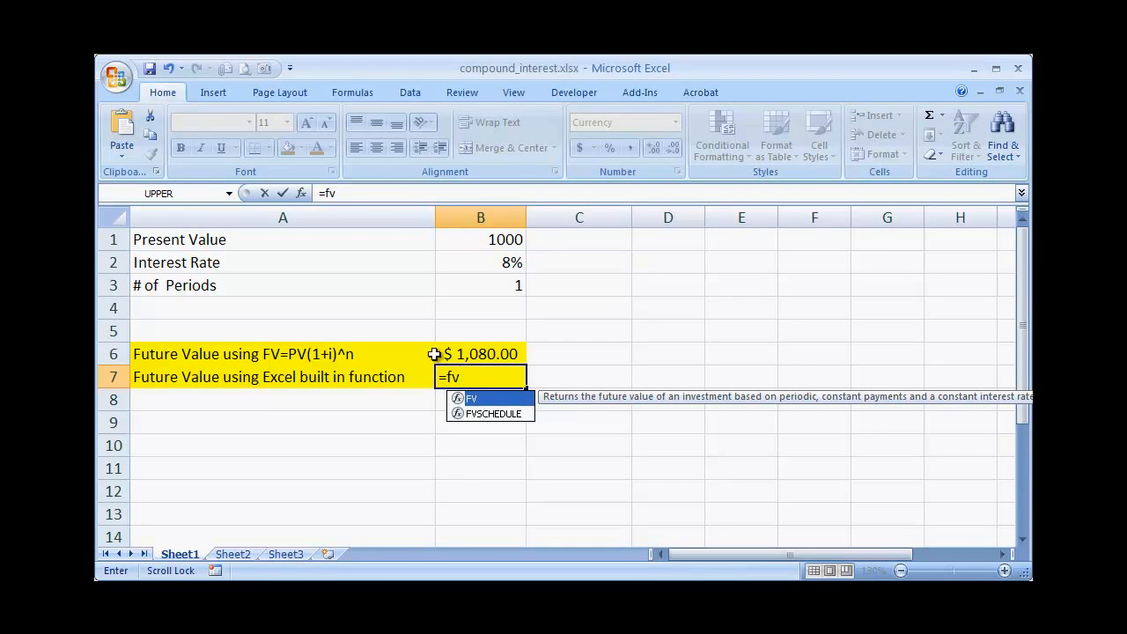
{"action": "left_click", "coordinate": [302, 192]}
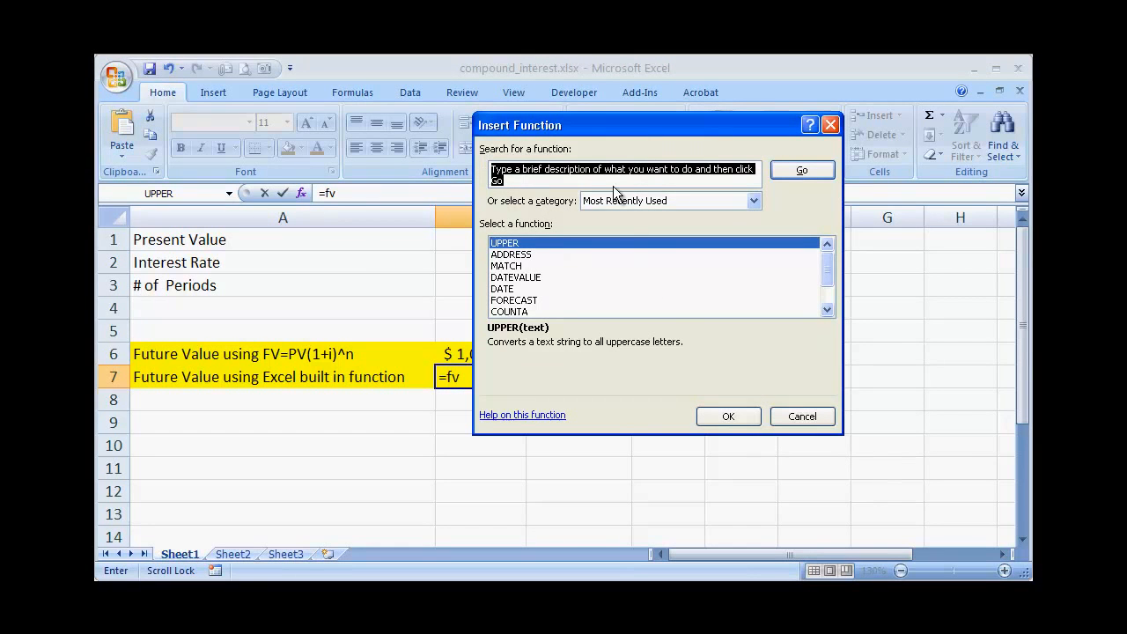
{"action": "type", "text": "fv"}
{"action": "key", "text": "Return"}
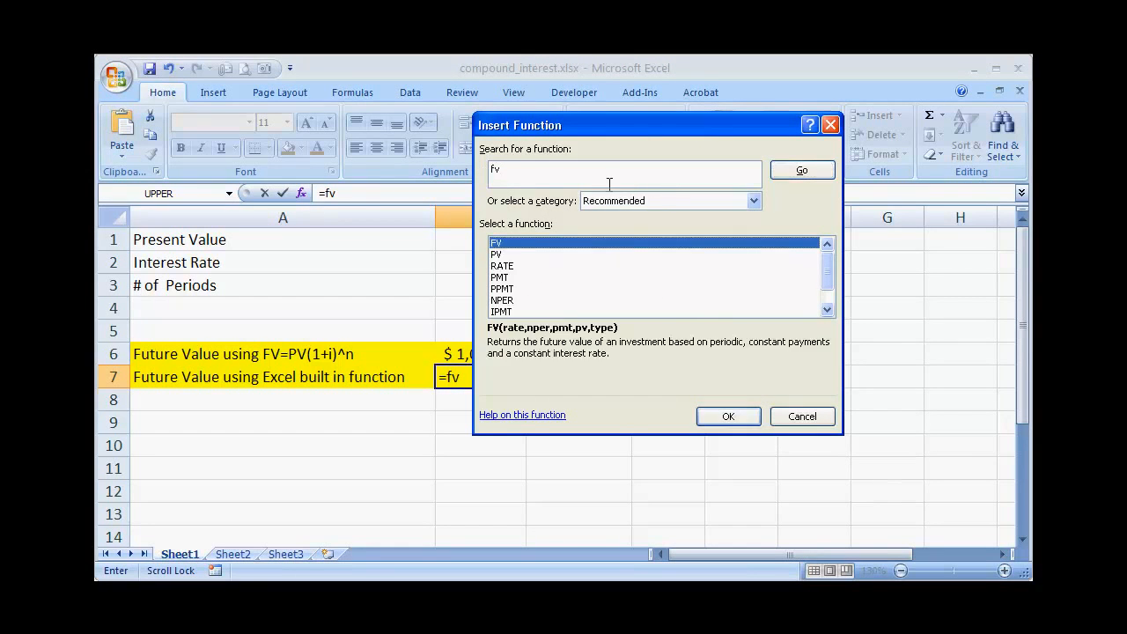
{"action": "double_click", "coordinate": [516, 249]}
{"action": "left_click_drag", "start_coordinate": [529, 140], "coordinate": [616, 285]}
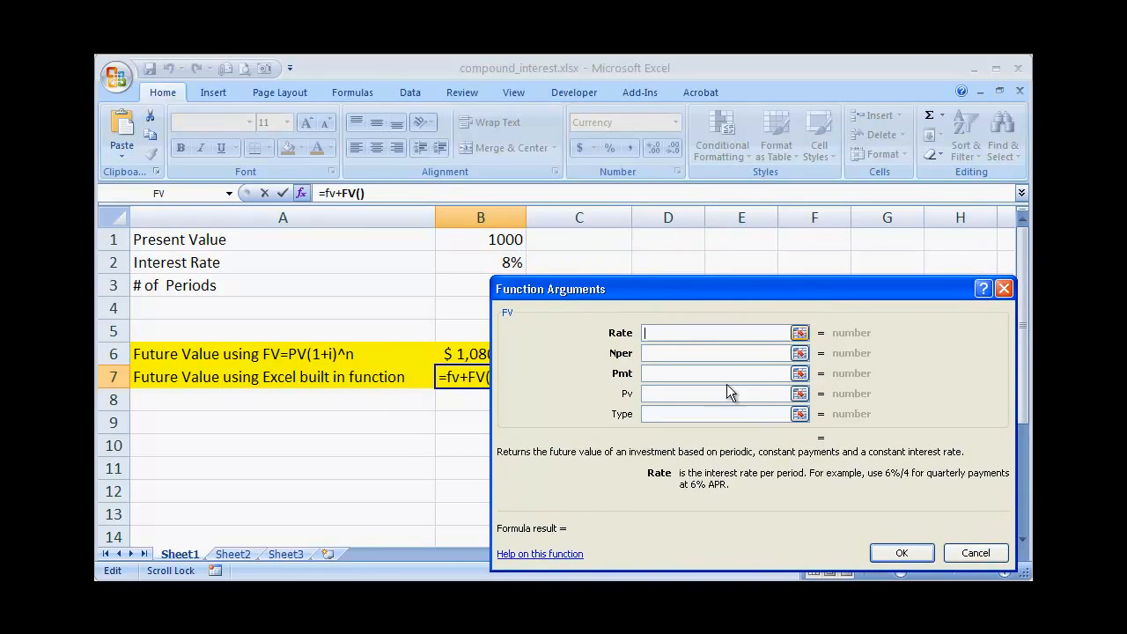
{"action": "left_click_drag", "start_coordinate": [1022, 573], "coordinate": [1092, 618]}
{"action": "left_click_drag", "start_coordinate": [780, 289], "coordinate": [832, 300]}
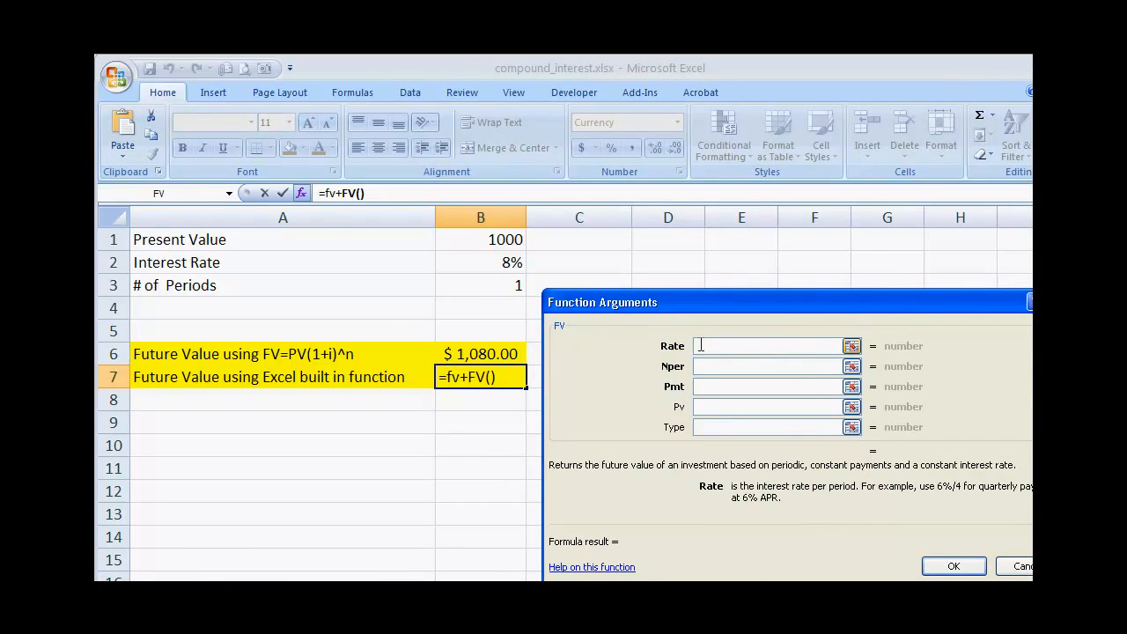
Step: Set the FV function's Rate argument to B2 and its Nper argument to B3
{"action": "left_click", "coordinate": [496, 263]}
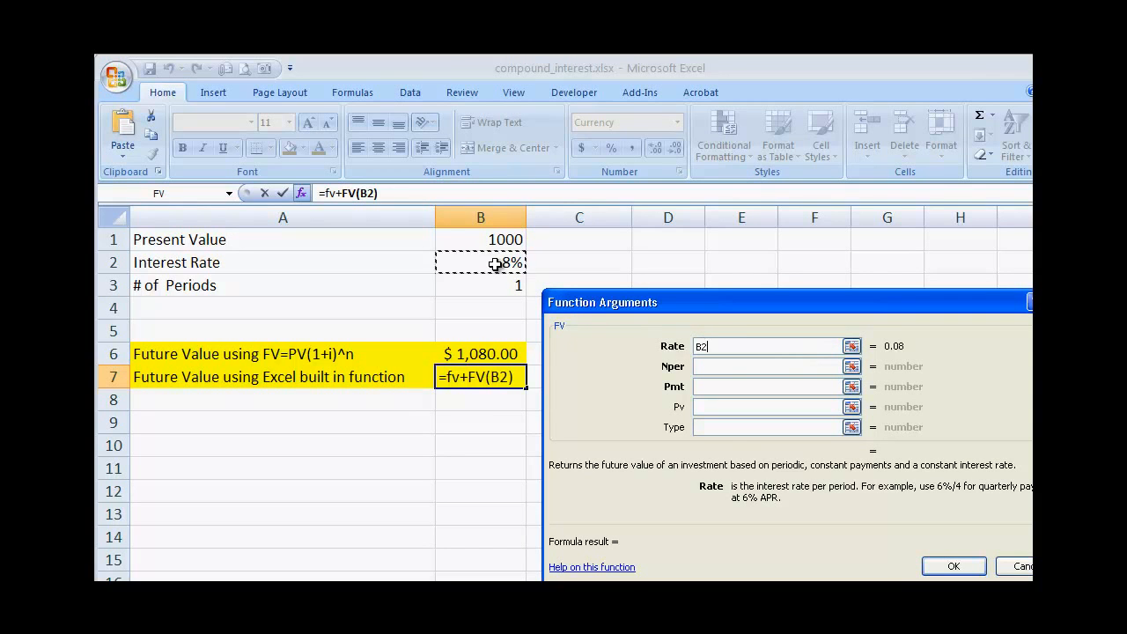
{"action": "left_click", "coordinate": [720, 365]}
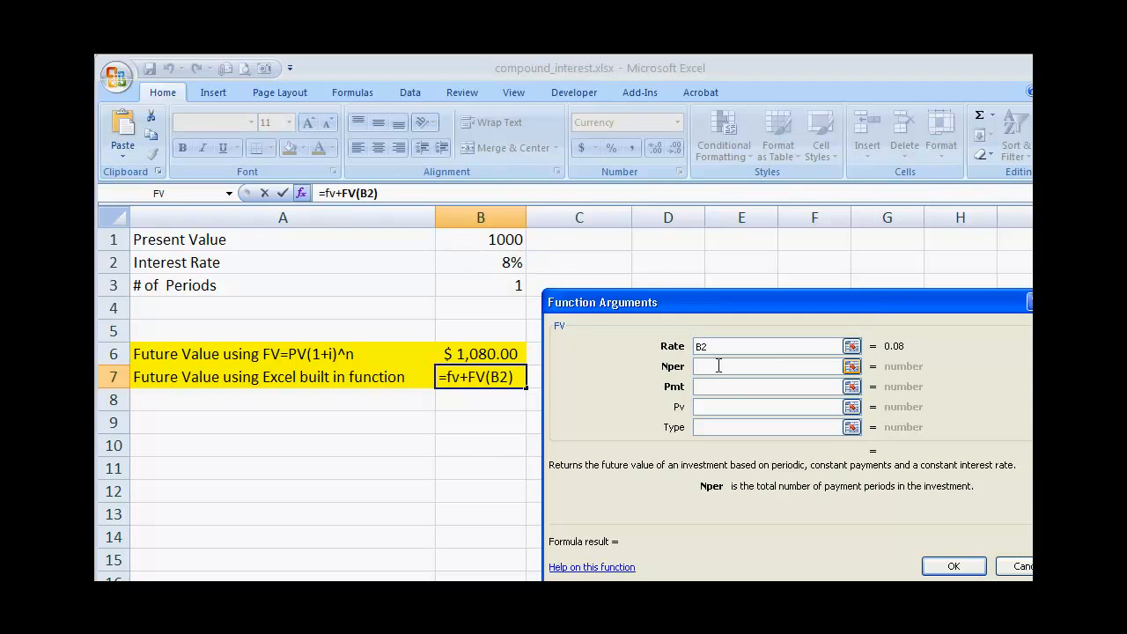
{"action": "left_click", "coordinate": [475, 284]}
Step: Set the FV function's Pv argument to -B1 and accept the function arguments
{"action": "left_click", "coordinate": [717, 385]}
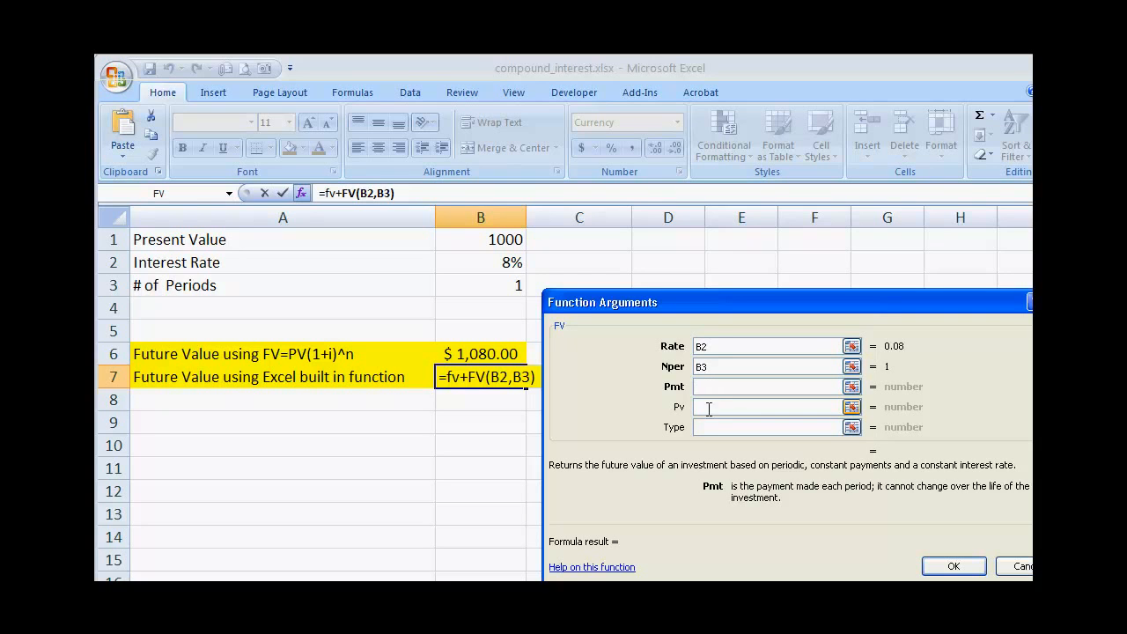
{"action": "left_click", "coordinate": [705, 407]}
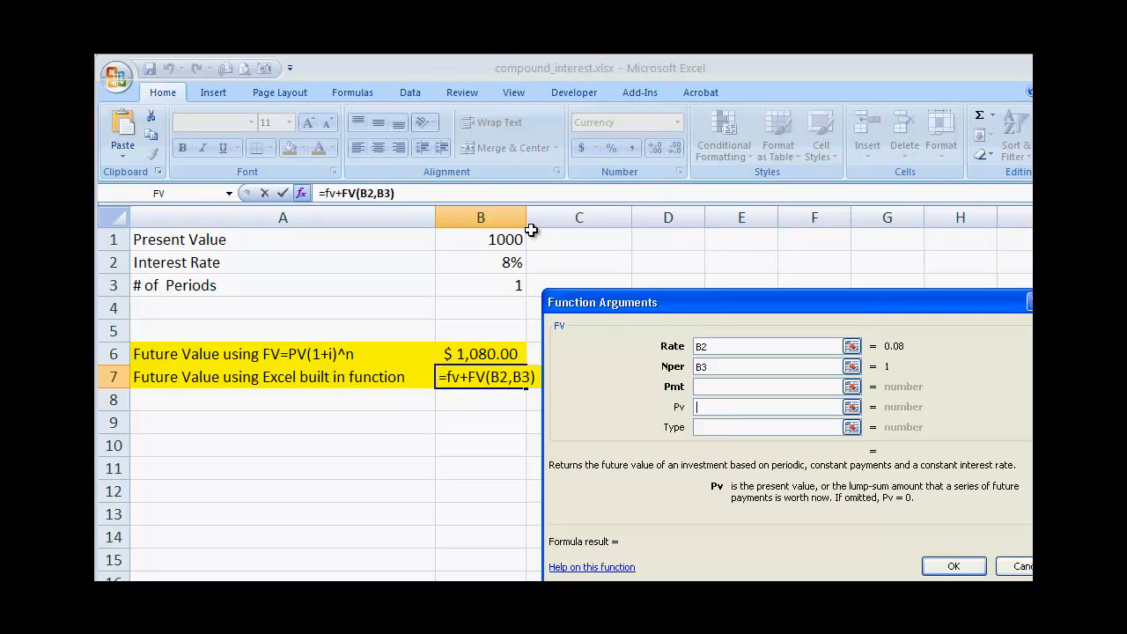
{"action": "left_click", "coordinate": [506, 240]}
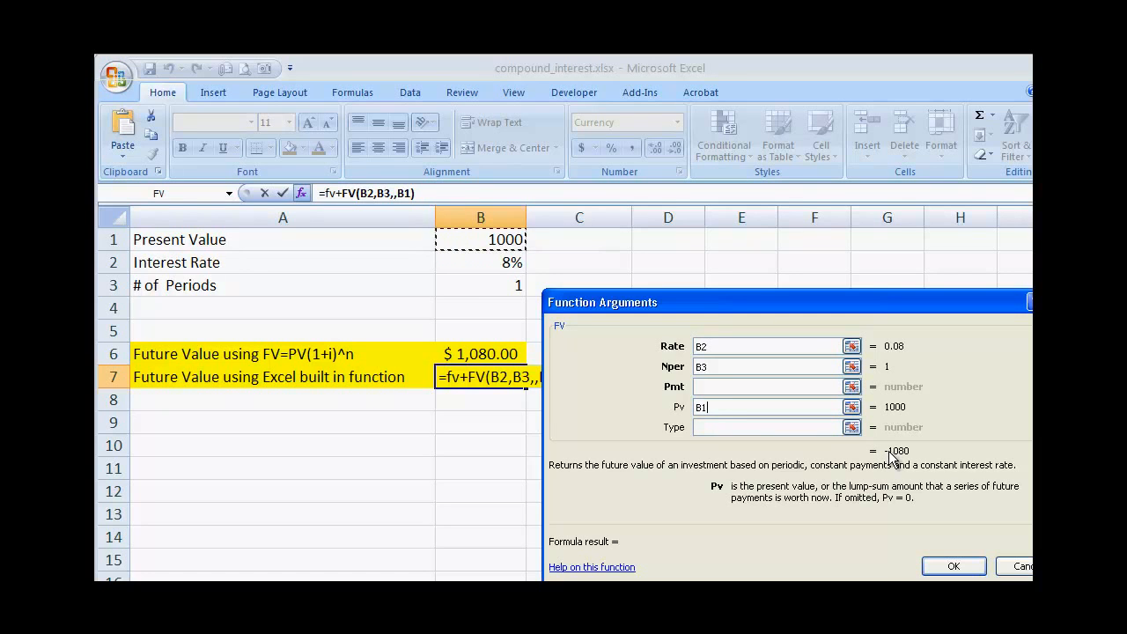
{"action": "left_click", "coordinate": [697, 406]}
{"action": "type", "text": "-"}
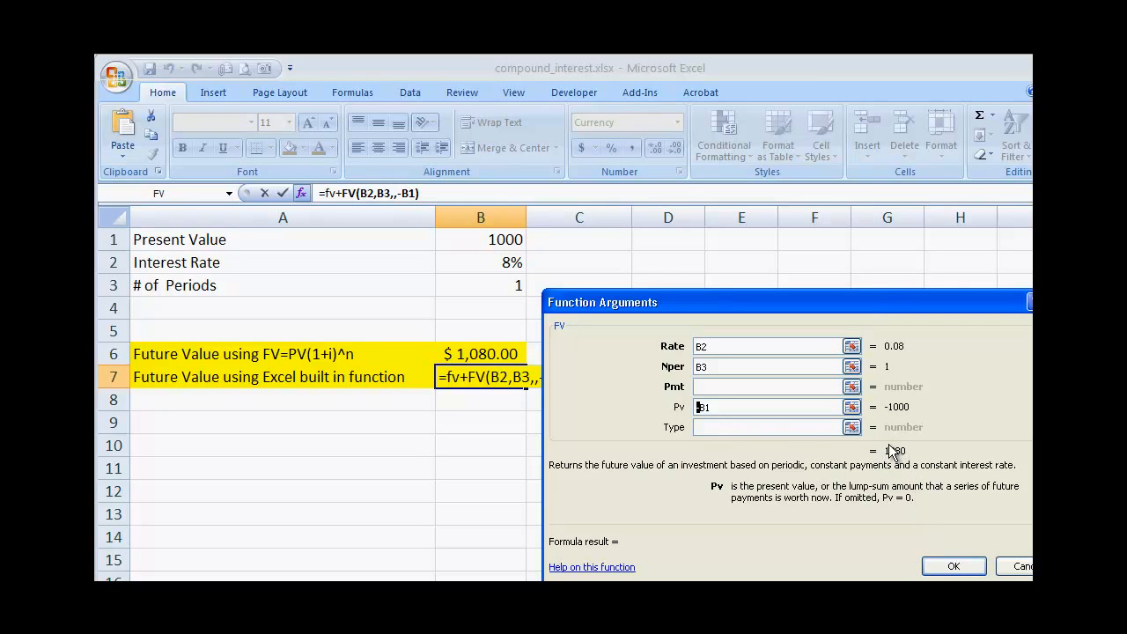
{"action": "left_click_drag", "start_coordinate": [867, 308], "coordinate": [864, 294]}
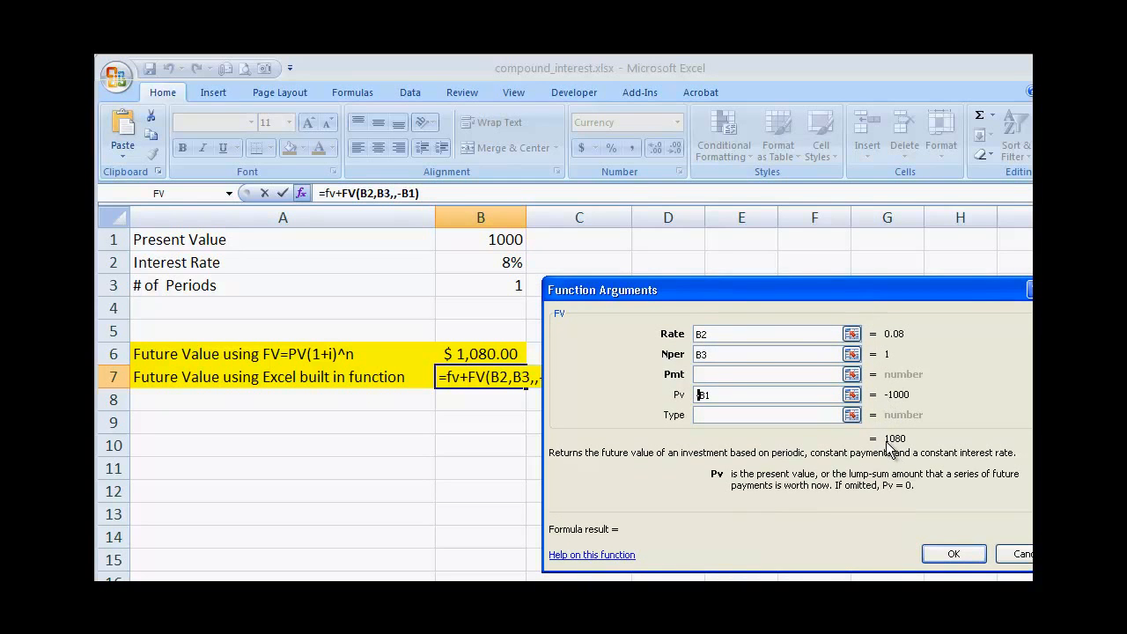
{"action": "left_click", "coordinate": [954, 555]}
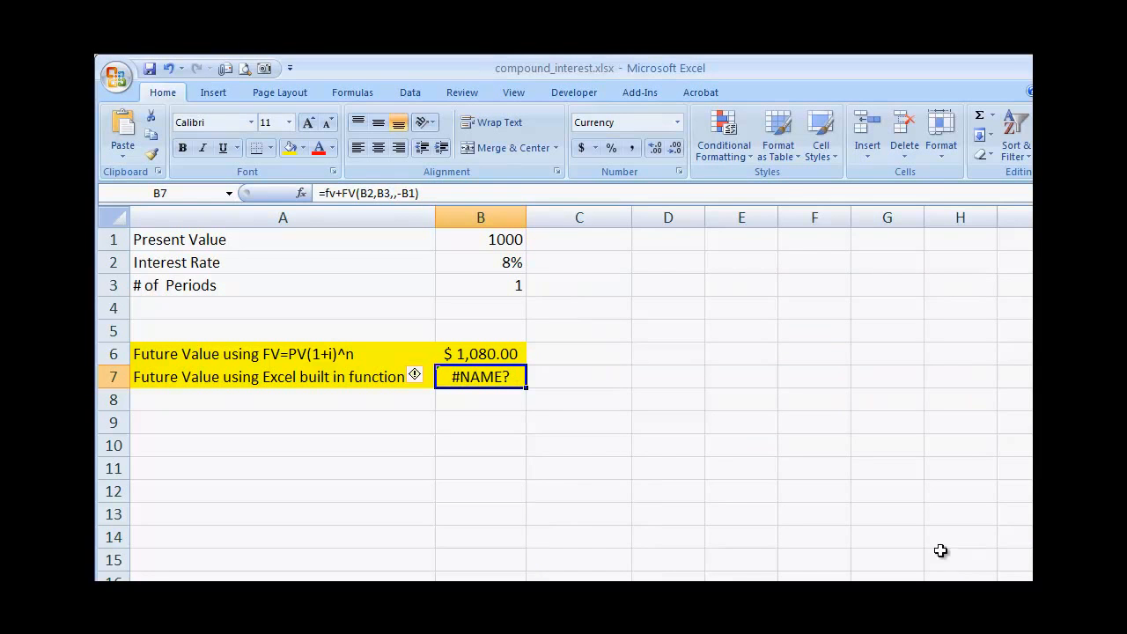
Step: Remove the stray "fv+" from the formula in B7 so that it reads =FV(B2,B3,,-B1)
{"action": "left_click", "coordinate": [341, 193]}
{"action": "key", "text": "BackSpace"}
{"action": "key", "text": "BackSpace"}
{"action": "key", "text": "BackSpace"}
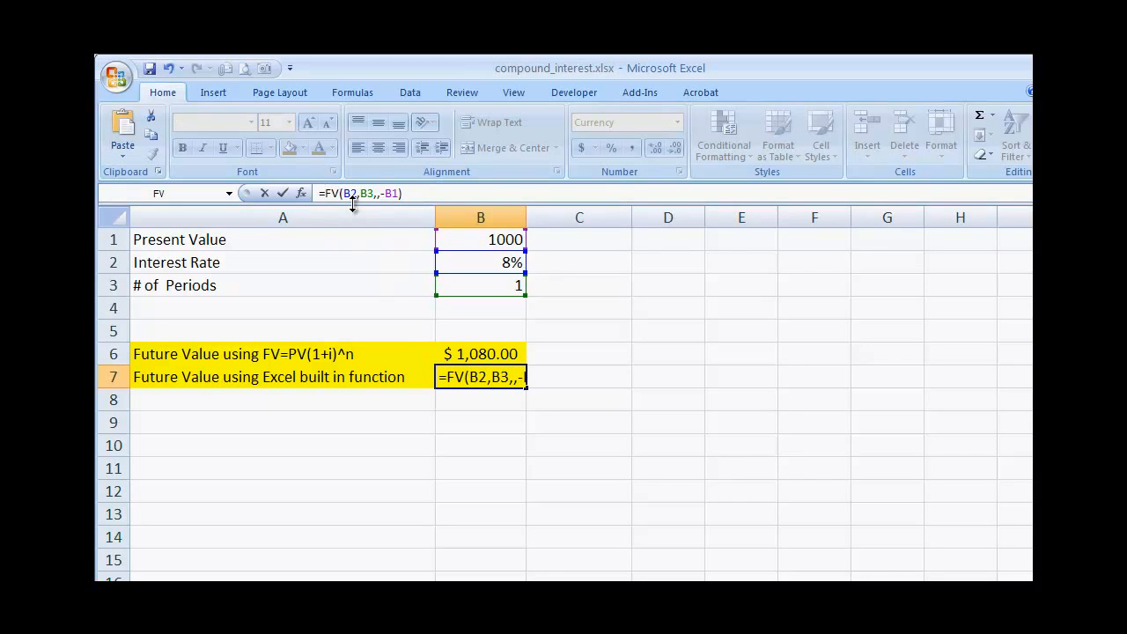
{"action": "key", "text": "Return"}
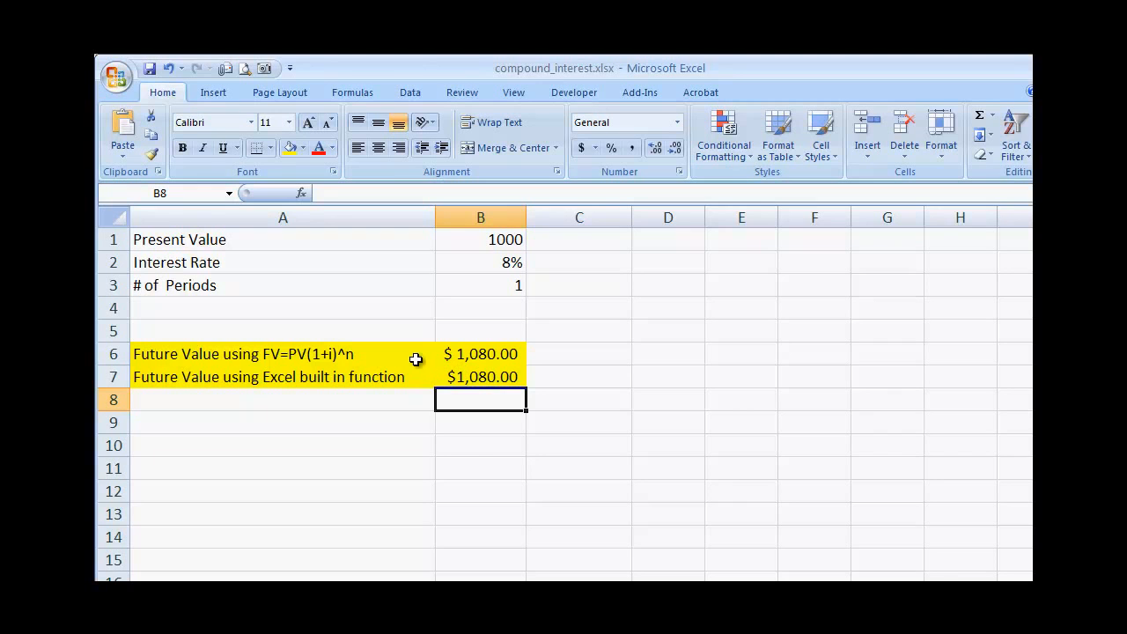
Step: Set the number of periods in cell B3 to 5
{"action": "left_click", "coordinate": [475, 284]}
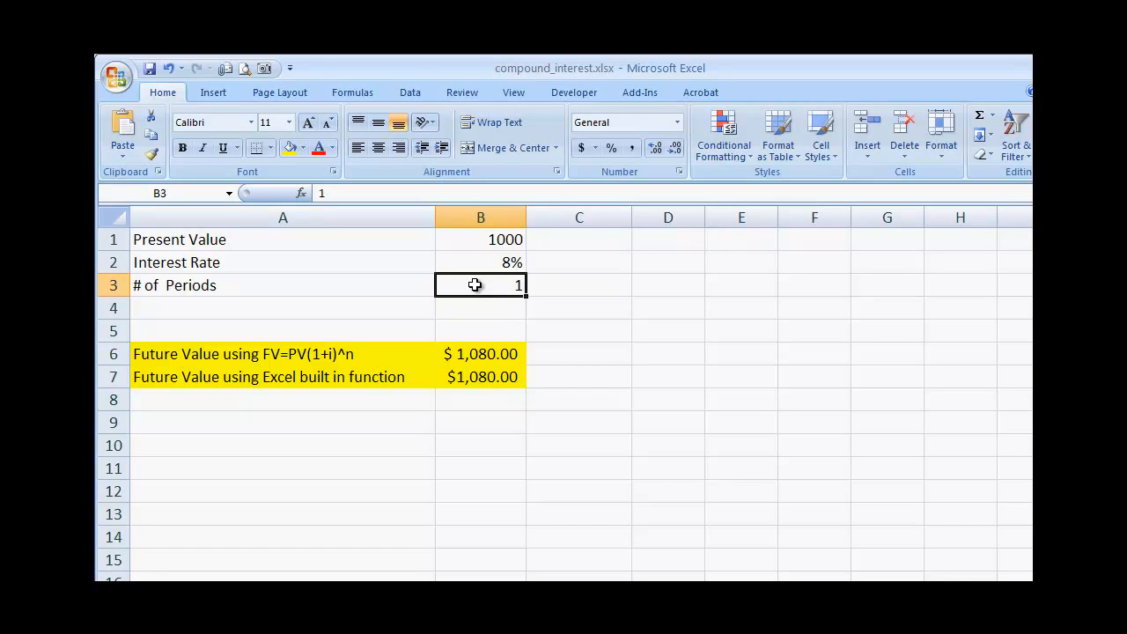
{"action": "type", "text": "5"}
{"action": "key", "text": "Return"}
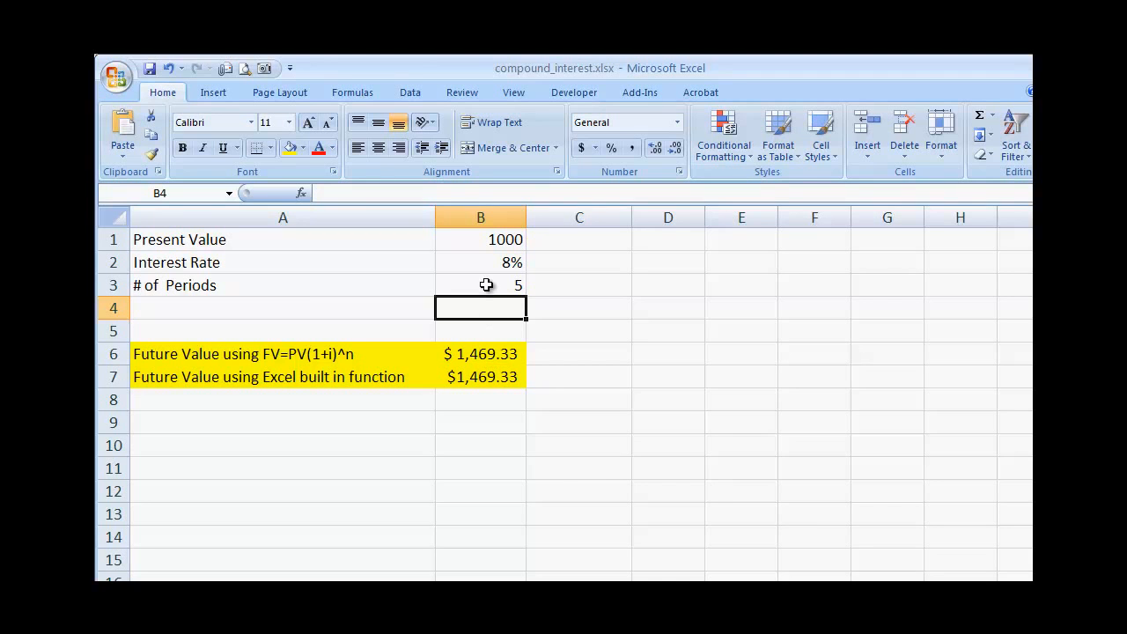
Step: Set the number of periods in cell B3 to 20
{"action": "left_click", "coordinate": [486, 284]}
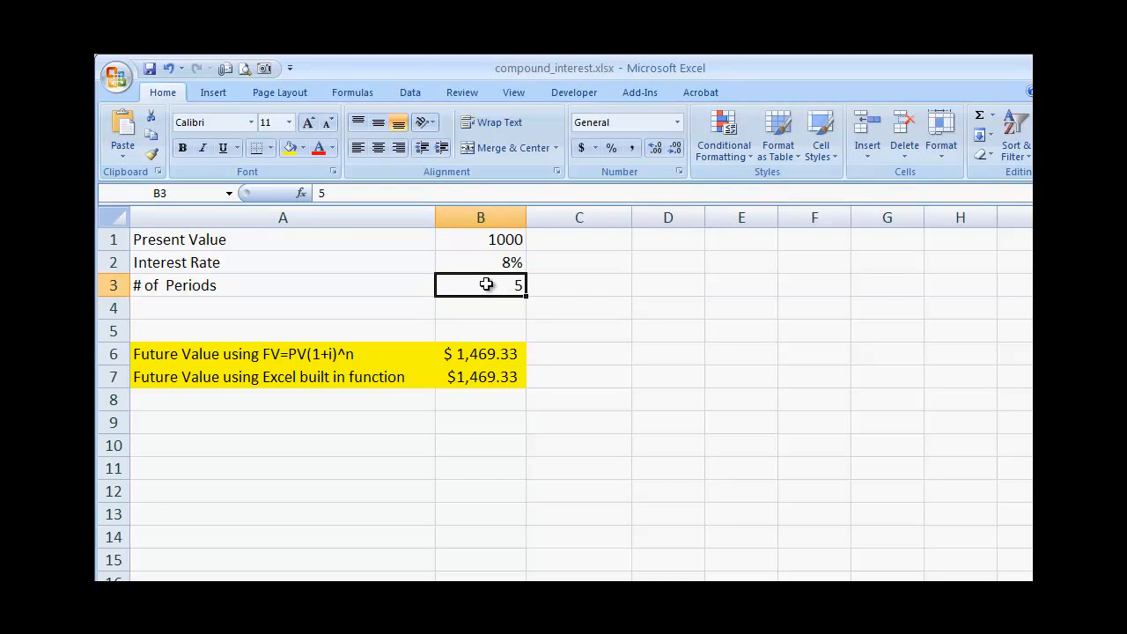
{"action": "type", "text": "20"}
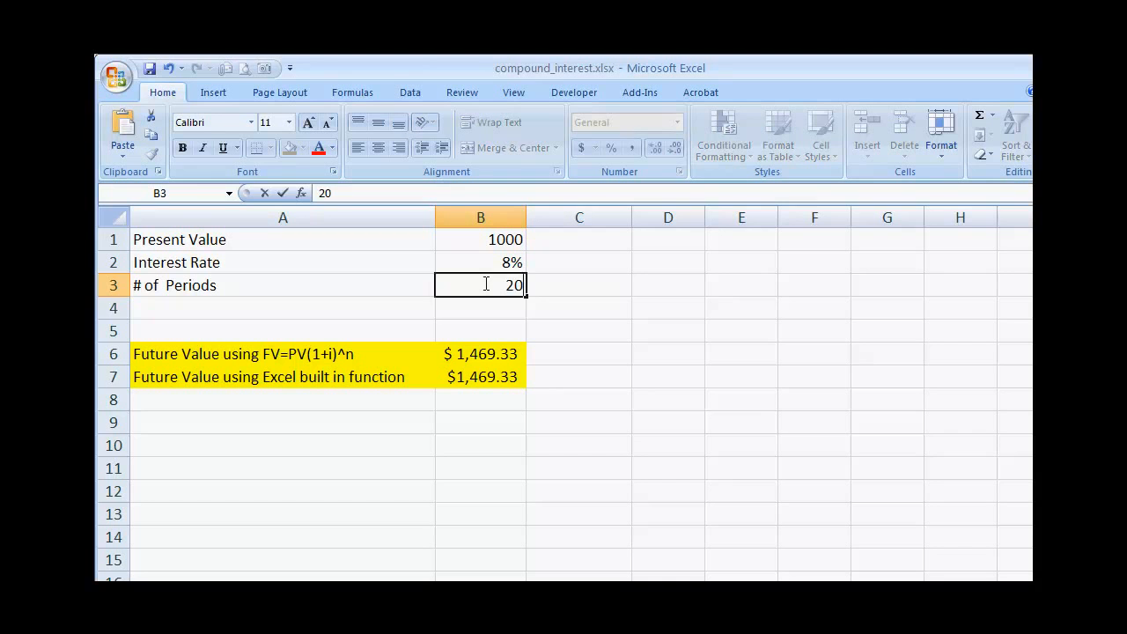
{"action": "key", "text": "Return"}
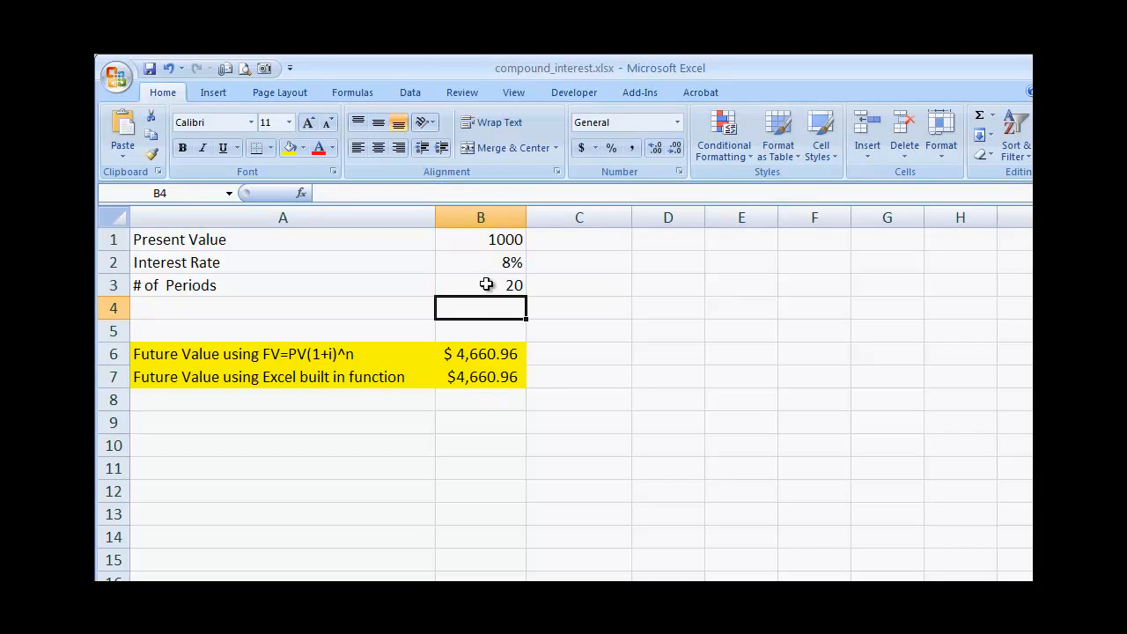